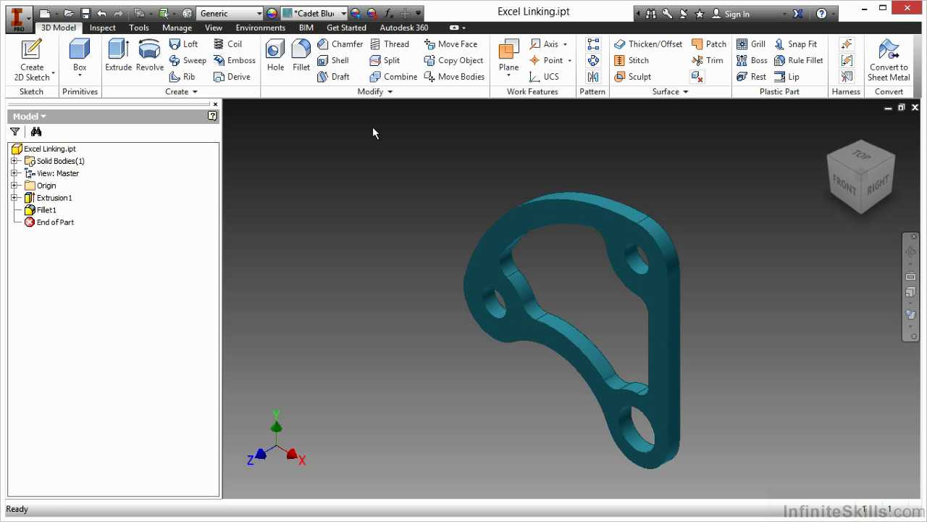
- Open the Parameters (fx) dialog for Excel Linking.ipt from the Manage tab
{"action": "left_click", "coordinate": [388, 14]}
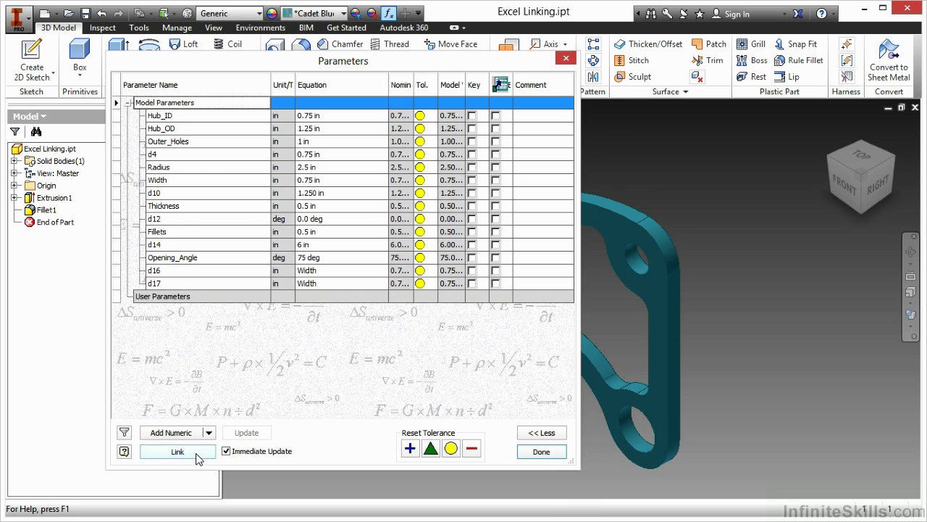
- Start a spreadsheet link, selecting Excel Datasheet.xlsx with start cell A1 and bringing up its file options
{"action": "left_click", "coordinate": [199, 458]}
{"action": "left_click", "coordinate": [272, 209]}
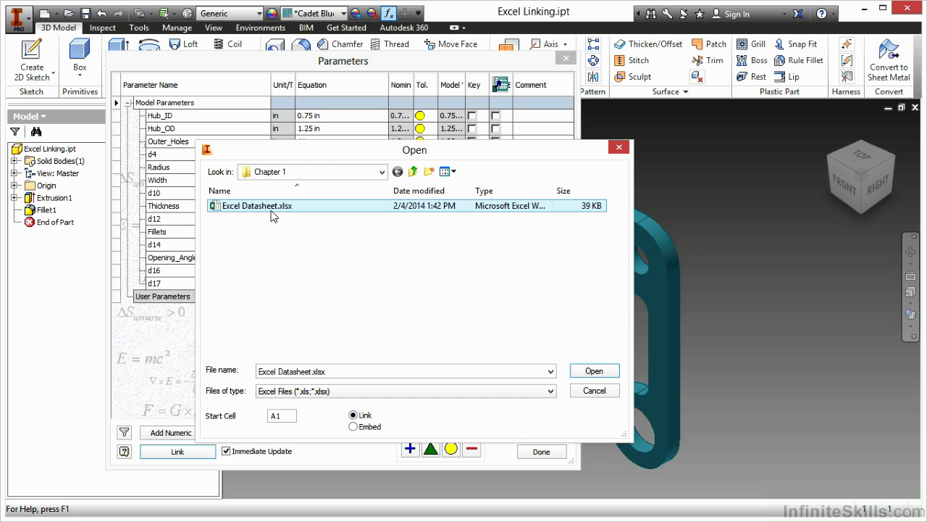
{"action": "left_click", "coordinate": [288, 417]}
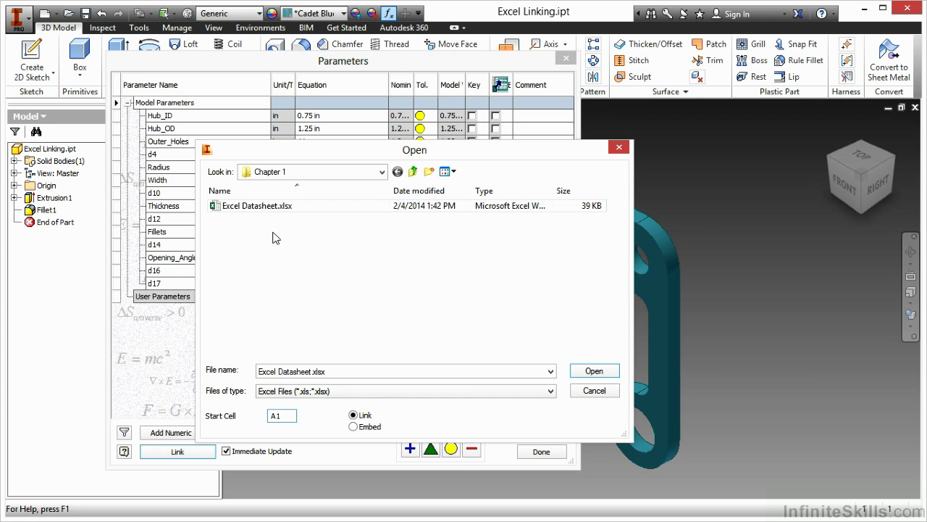
{"action": "right_click", "coordinate": [275, 210]}
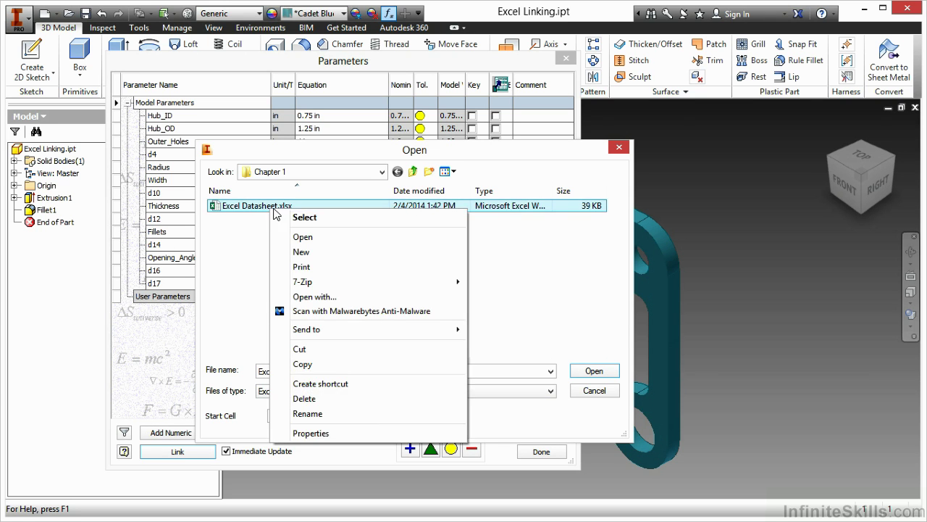
{"action": "left_click", "coordinate": [306, 237]}
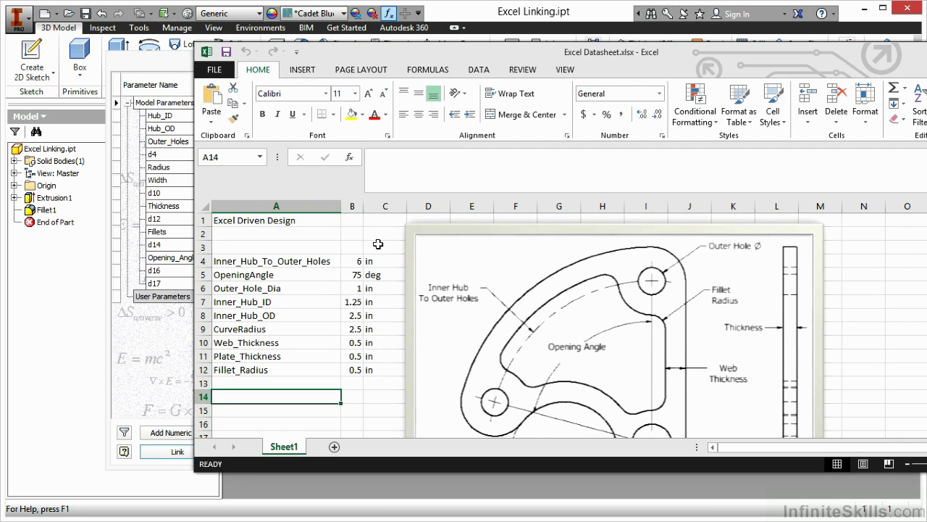
{"action": "scroll", "coordinate": [356, 330], "scroll_direction": "down", "scroll_amount": 1}
{"action": "scroll", "coordinate": [356, 330], "scroll_direction": "up", "scroll_amount": 1}
{"action": "scroll", "coordinate": [598, 321], "scroll_direction": "down", "scroll_amount": 2}
{"action": "scroll", "coordinate": [607, 326], "scroll_direction": "up", "scroll_amount": 1}
{"action": "scroll", "coordinate": [607, 326], "scroll_direction": "up", "scroll_amount": 1}
{"action": "left_click", "coordinate": [304, 262]}
{"action": "left_click", "coordinate": [269, 368]}
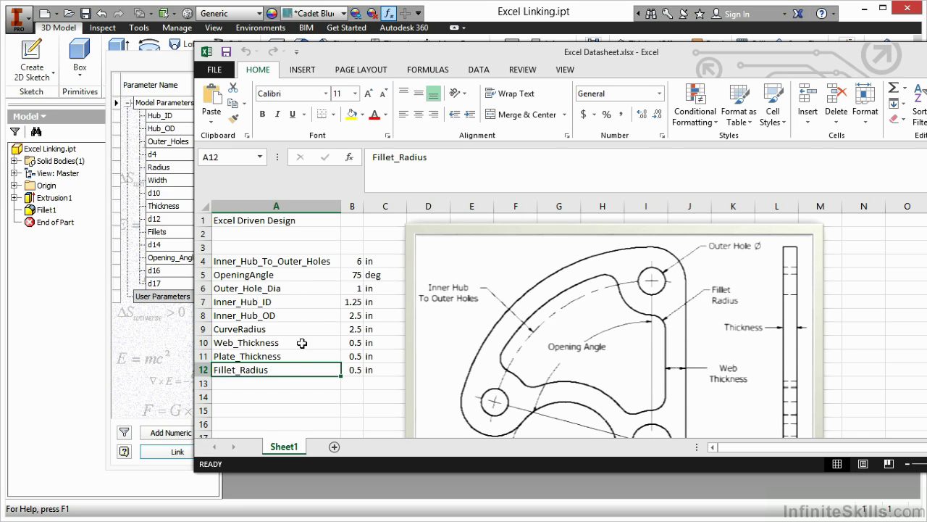
{"action": "left_click", "coordinate": [354, 262]}
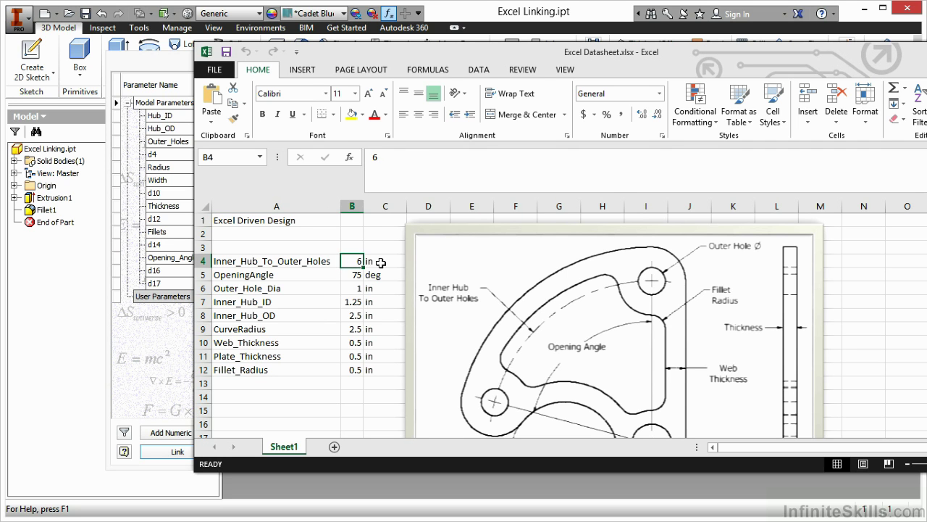
{"action": "left_click", "coordinate": [380, 262]}
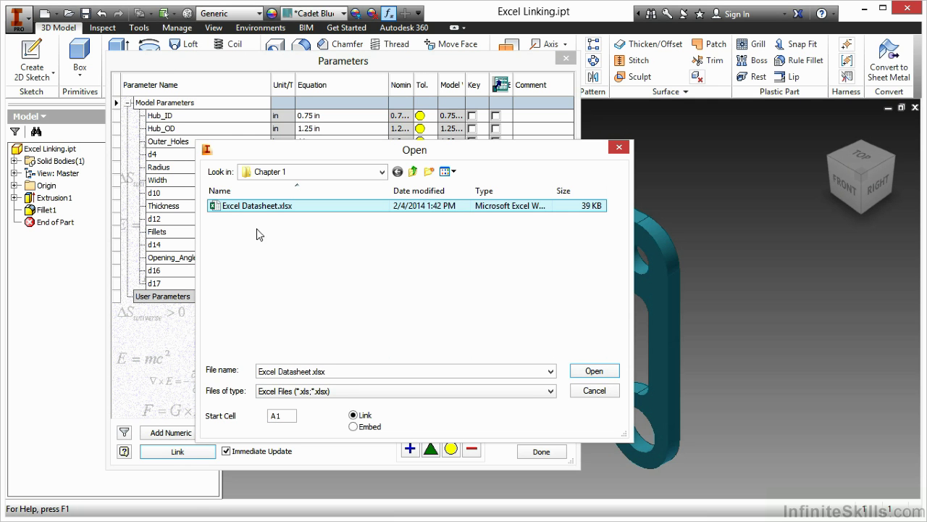
- Link Excel Datasheet.xlsx with the start cell changed from A1 to A4
{"action": "left_click", "coordinate": [260, 206]}
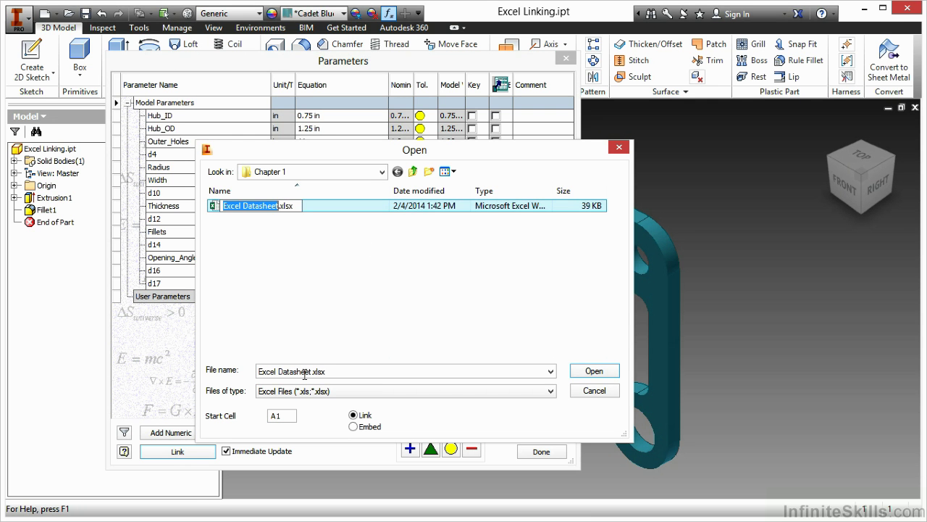
{"action": "left_click", "coordinate": [285, 416]}
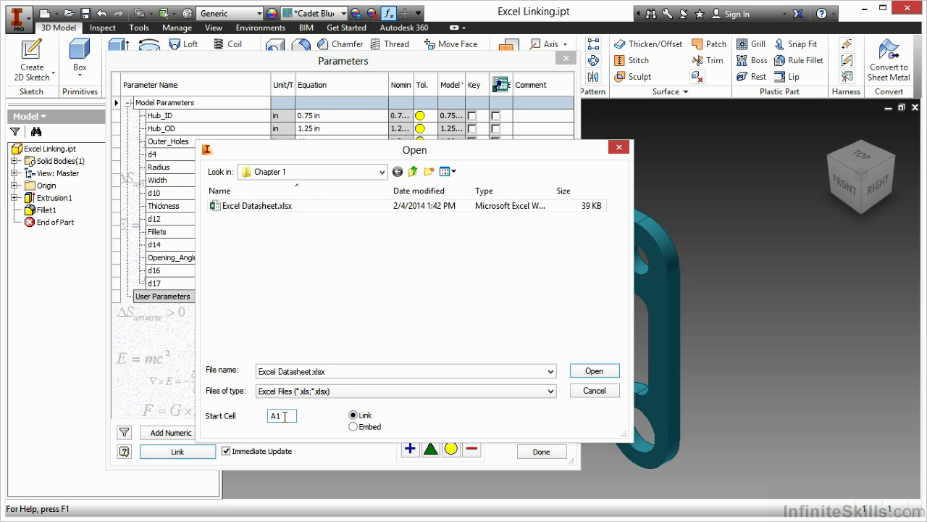
{"action": "key", "text": "BackSpace"}
{"action": "type", "text": "4"}
{"action": "left_click", "coordinate": [589, 370]}
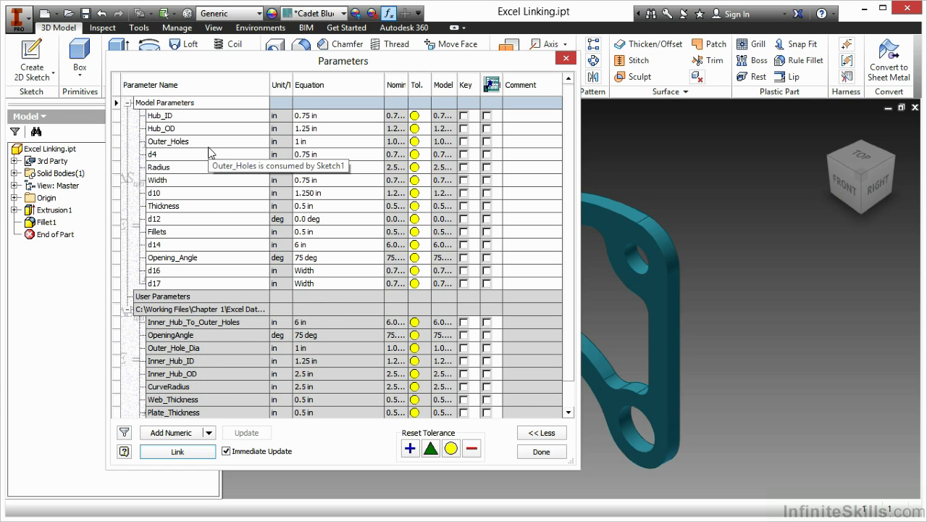
- Set Opening_Angle to OpeningAngle and Thickness to Plate_Thickness
{"action": "left_click", "coordinate": [329, 258]}
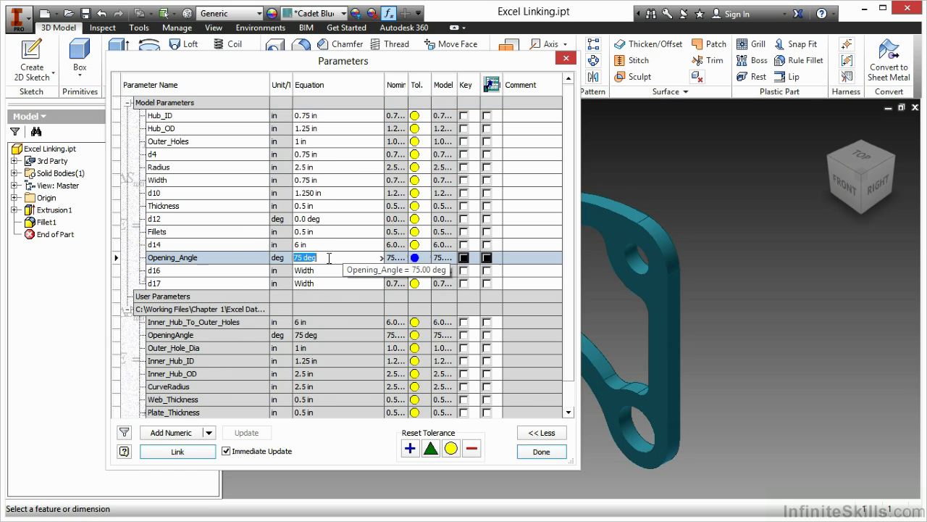
{"action": "left_click", "coordinate": [380, 257]}
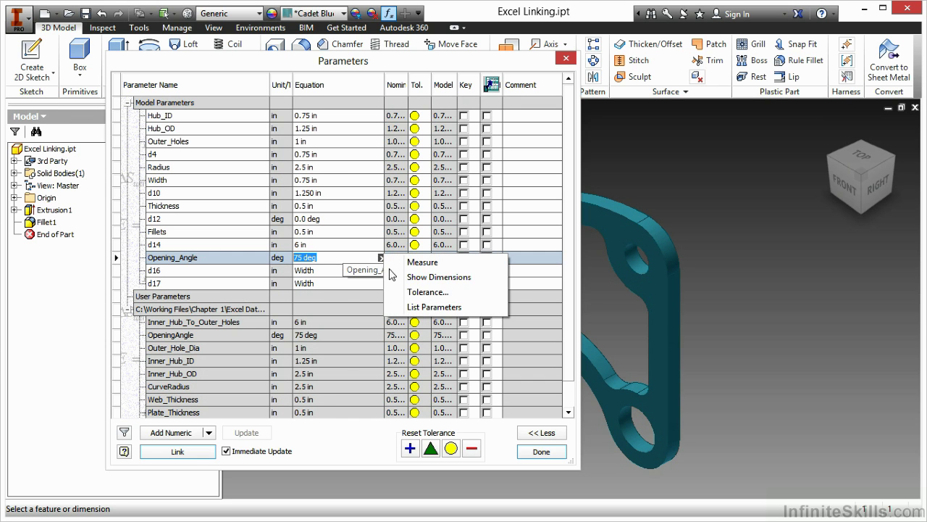
{"action": "left_click", "coordinate": [419, 306]}
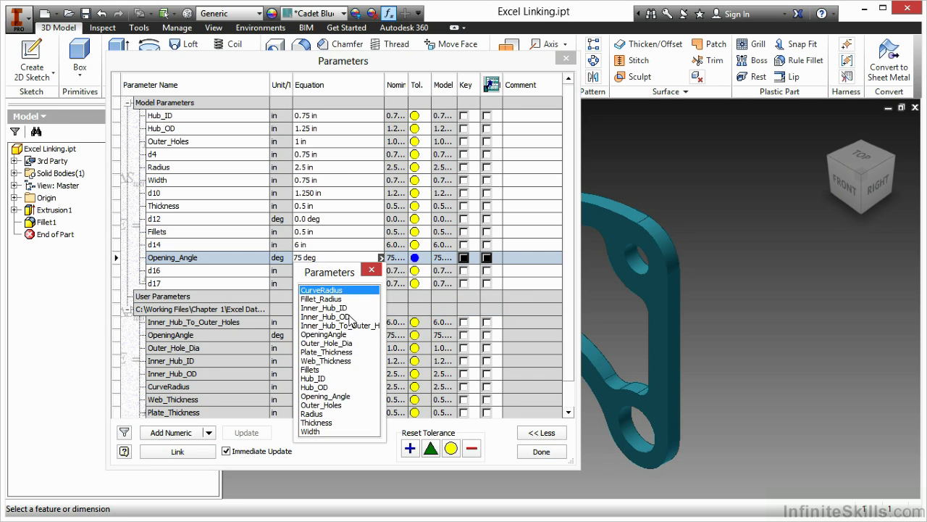
{"action": "left_click", "coordinate": [338, 336]}
{"action": "left_click", "coordinate": [371, 206]}
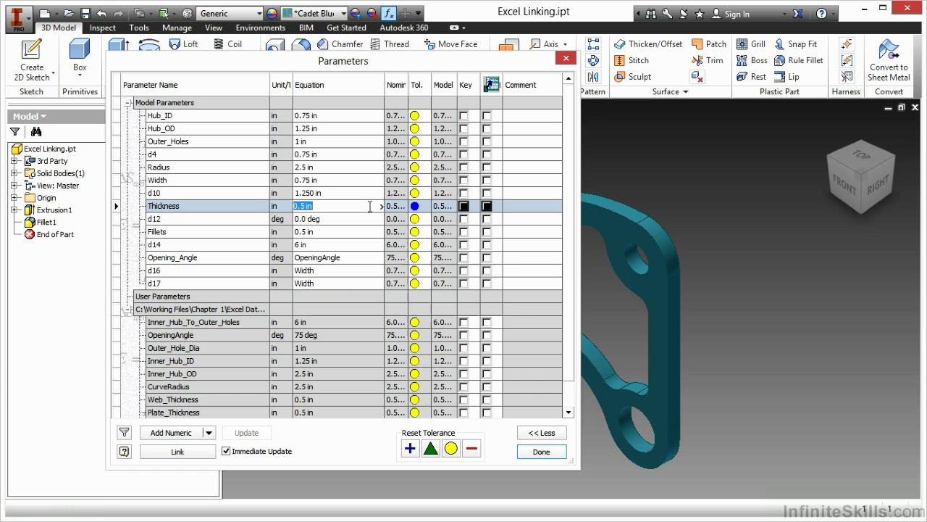
{"action": "left_click", "coordinate": [381, 206]}
{"action": "left_click", "coordinate": [417, 256]}
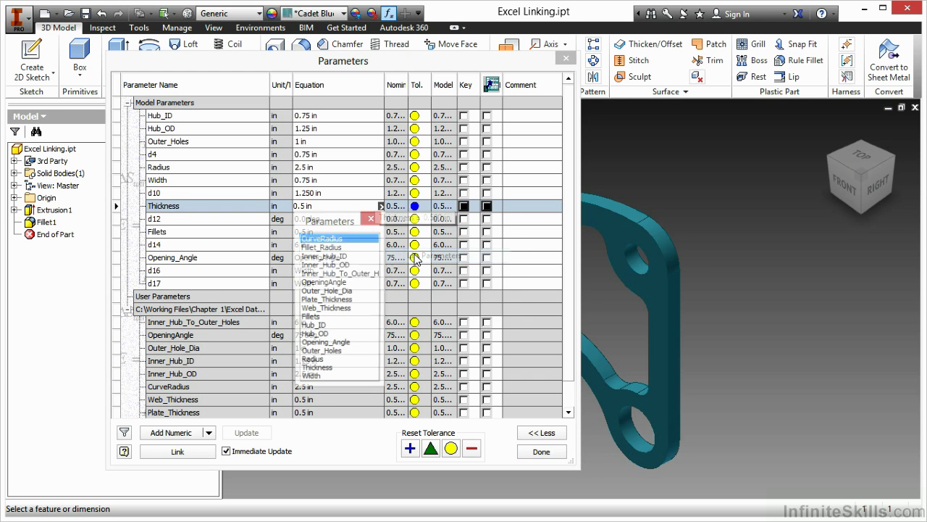
{"action": "left_click", "coordinate": [337, 301]}
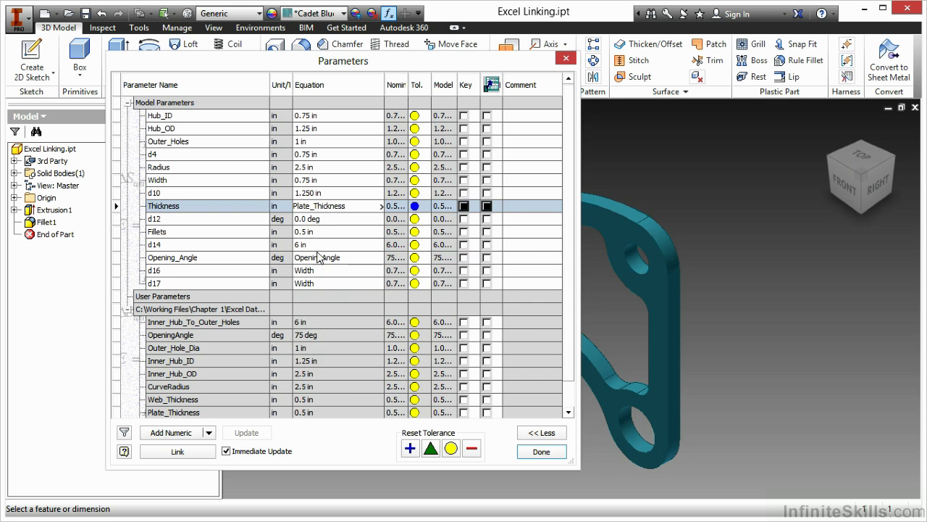
- Set Width to Web_Thickness and Hub_ID to Inner_Hub_ID
{"action": "left_click", "coordinate": [311, 180]}
{"action": "left_click", "coordinate": [381, 179]}
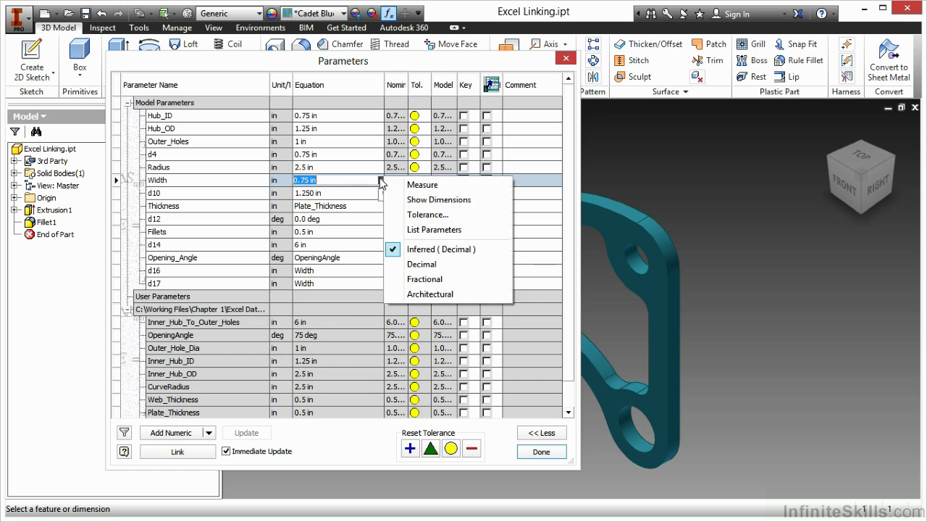
{"action": "left_click", "coordinate": [434, 229]}
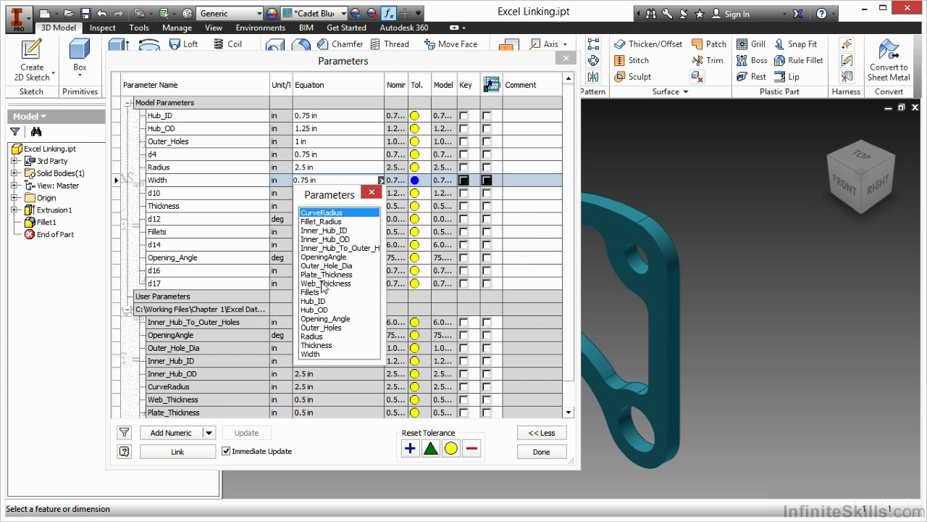
{"action": "left_click", "coordinate": [322, 283]}
{"action": "left_click", "coordinate": [326, 116]}
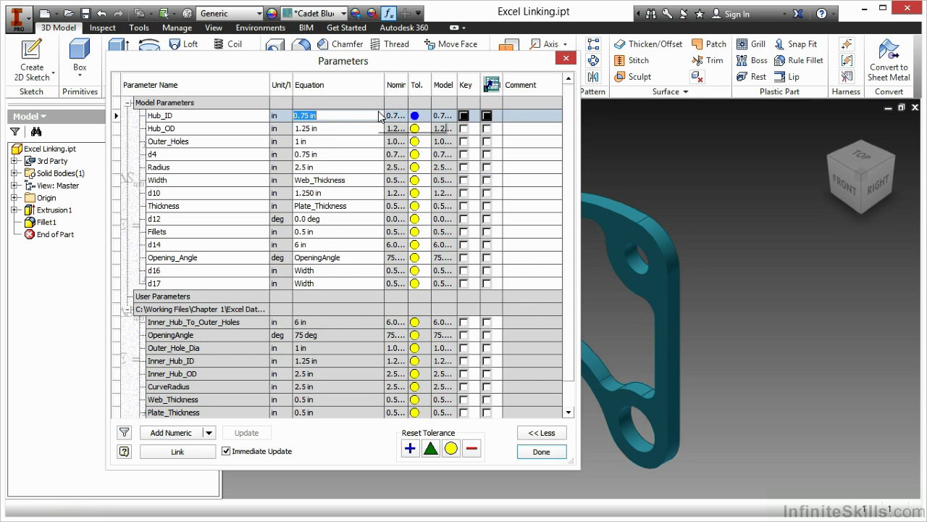
{"action": "left_click", "coordinate": [381, 115]}
{"action": "left_click", "coordinate": [433, 165]}
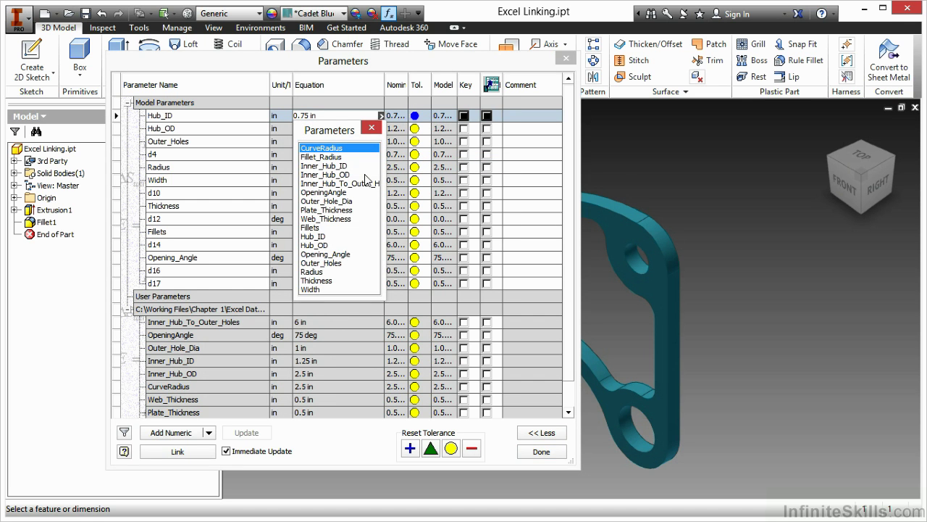
{"action": "left_click", "coordinate": [342, 168]}
- Set Hub_OD to Inner_Hub_OD and update the model
{"action": "left_click", "coordinate": [349, 128]}
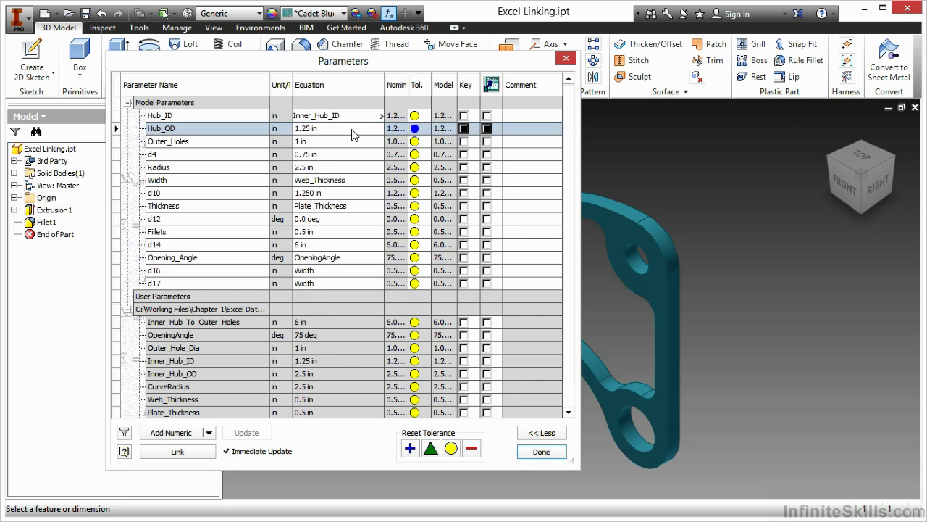
{"action": "left_click", "coordinate": [382, 129]}
{"action": "left_click", "coordinate": [471, 178]}
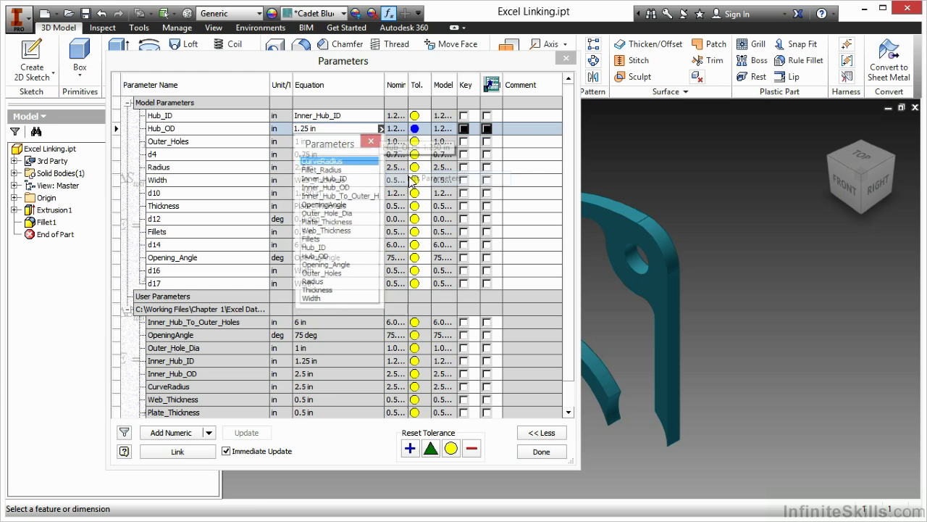
{"action": "left_click", "coordinate": [345, 187]}
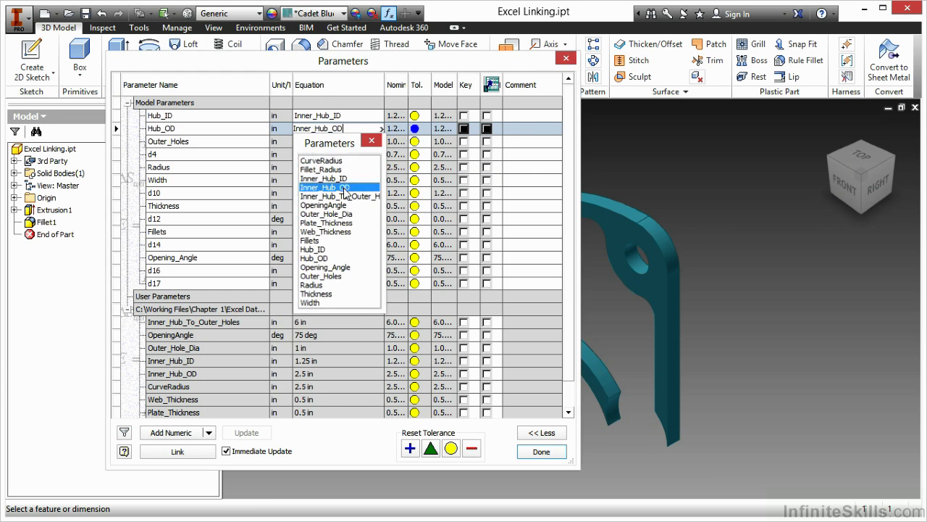
{"action": "left_click", "coordinate": [332, 155]}
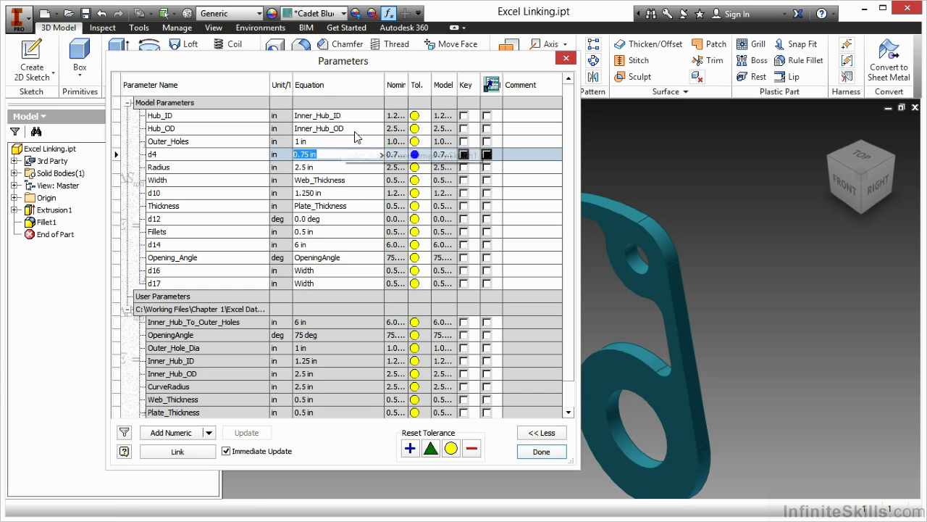
- Halve the hub equations: Hub_ID = Inner_Hub_ID/2 and Hub_OD = Inner_Hub_OD/2
{"action": "left_click", "coordinate": [353, 116]}
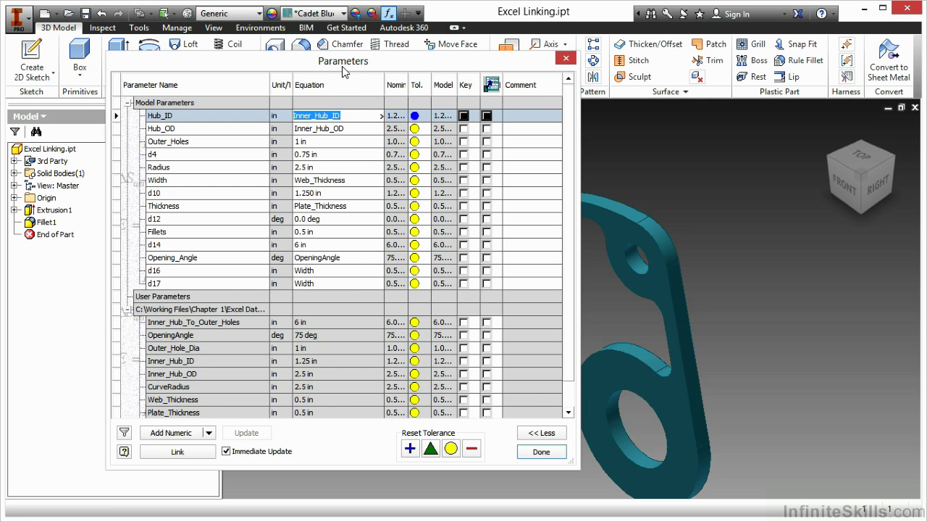
{"action": "left_click_drag", "start_coordinate": [342, 65], "coordinate": [300, 52]}
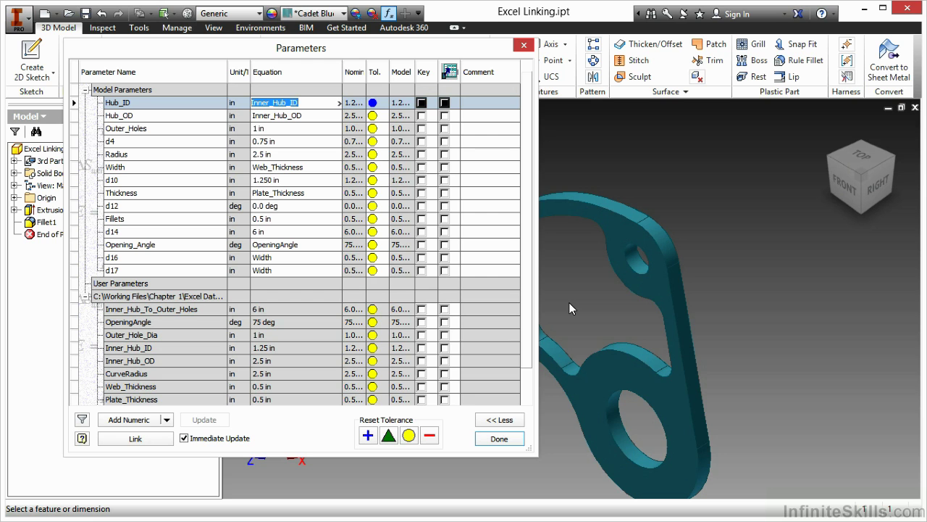
{"action": "left_click", "coordinate": [302, 102]}
{"action": "type", "text": "/2"}
{"action": "left_click", "coordinate": [307, 115]}
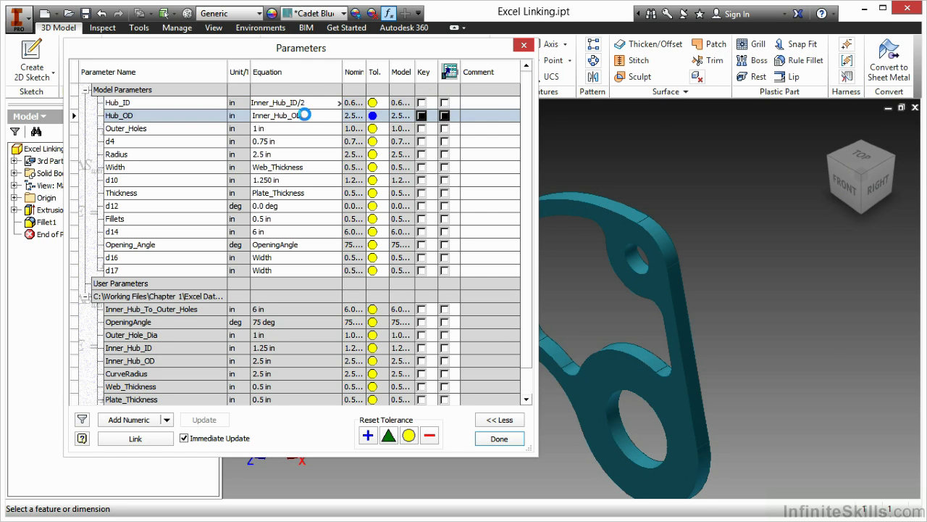
{"action": "type", "text": "/2"}
{"action": "left_click", "coordinate": [280, 128]}
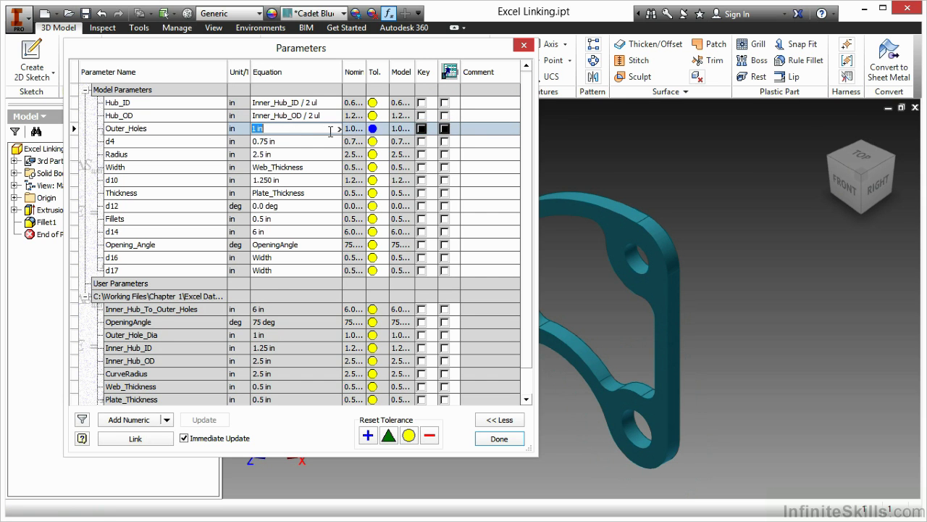
- Set Outer_Holes to Outer_Hole_Dia and Radius to CurveRadius
{"action": "left_click", "coordinate": [338, 128]}
{"action": "left_click", "coordinate": [362, 179]}
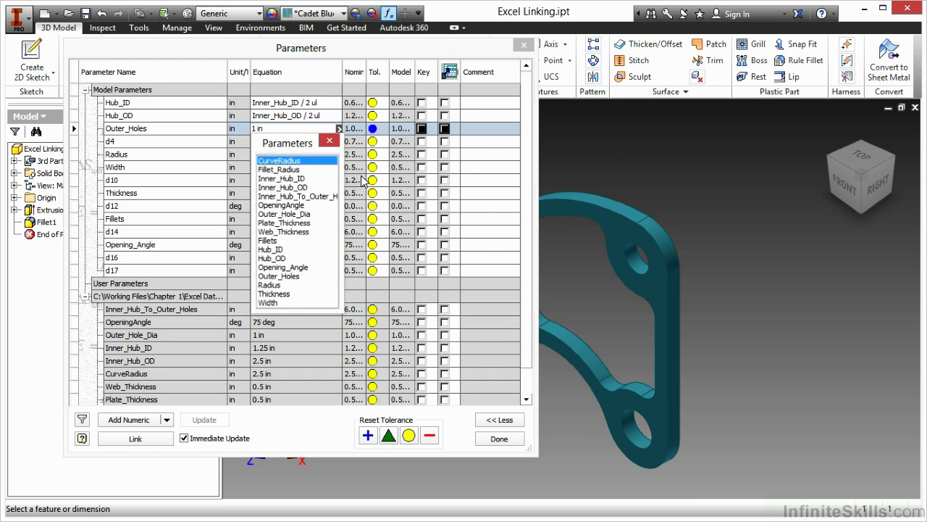
{"action": "left_click", "coordinate": [296, 215]}
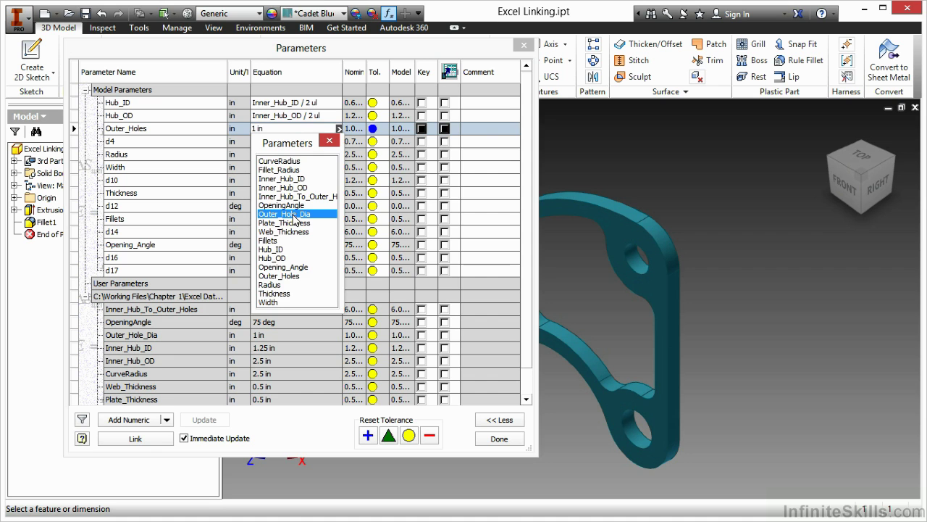
{"action": "double_click", "coordinate": [296, 215]}
{"action": "left_click", "coordinate": [280, 154]}
{"action": "left_click", "coordinate": [339, 155]}
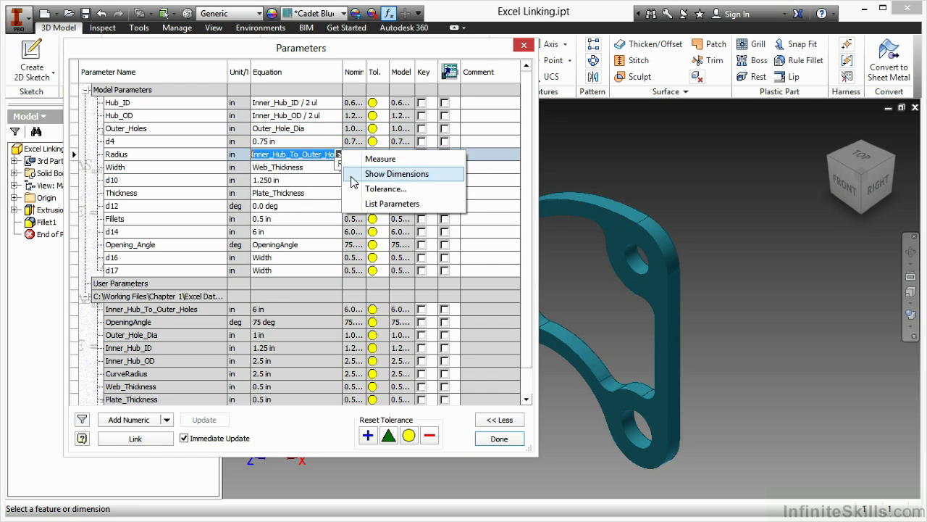
{"action": "left_click", "coordinate": [362, 206]}
{"action": "double_click", "coordinate": [278, 188]}
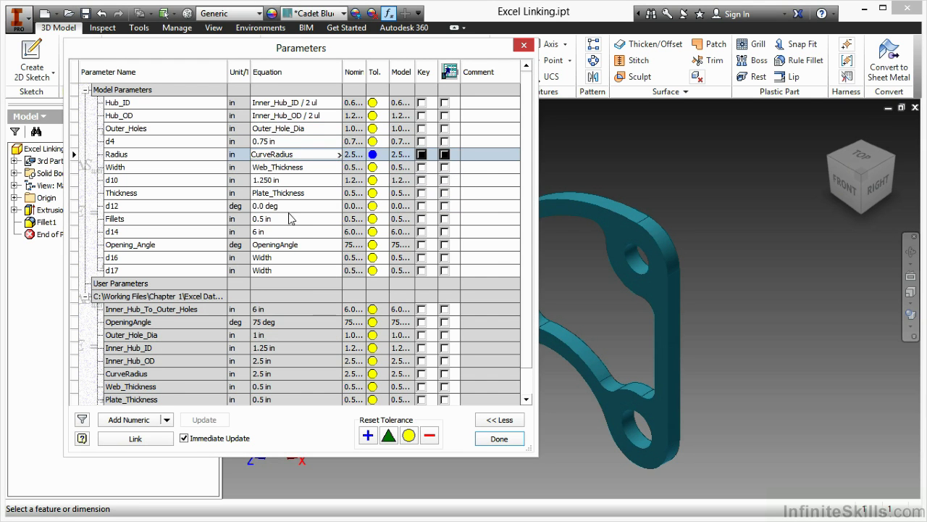
- Set d14 to Inner_Hub_To_Outer_Holes and Fillets to Fillet_Radius, then close the dialog
{"action": "left_click", "coordinate": [339, 233]}
{"action": "left_click", "coordinate": [340, 233]}
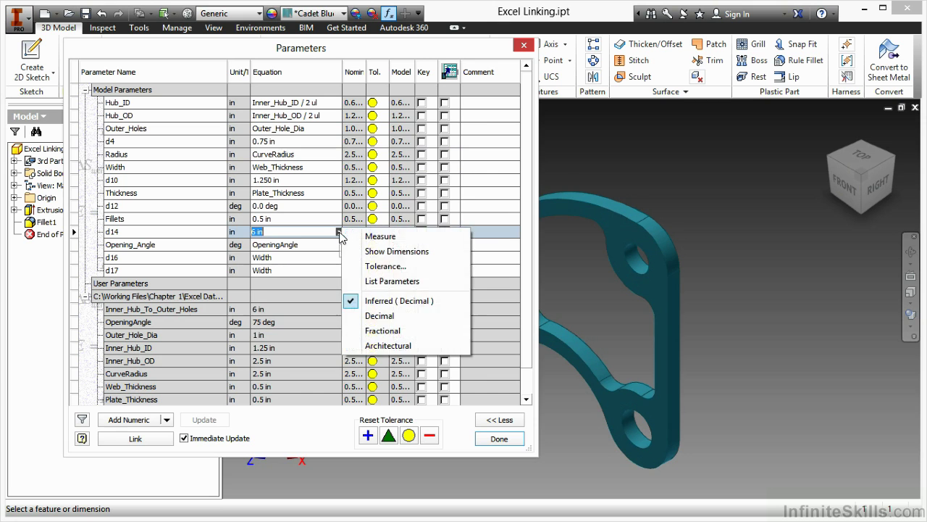
{"action": "left_click", "coordinate": [366, 279]}
{"action": "double_click", "coordinate": [314, 299]}
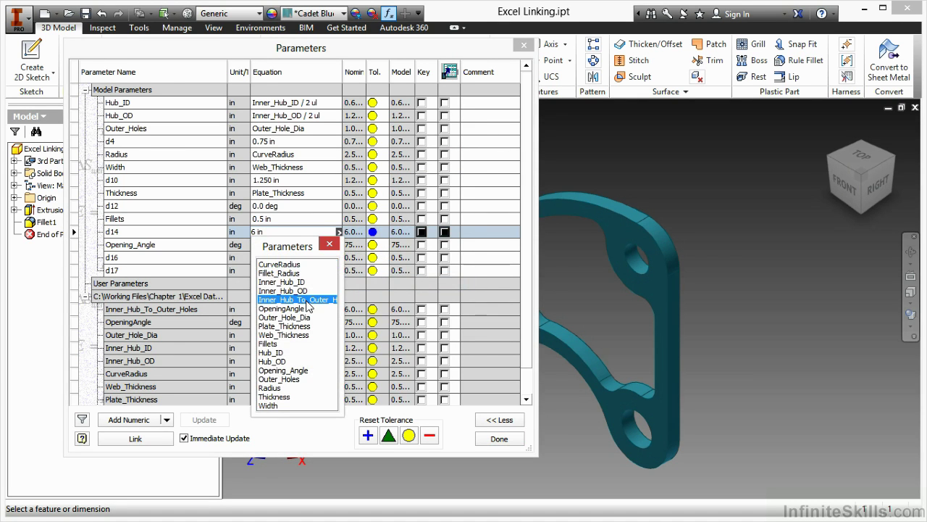
{"action": "left_click", "coordinate": [284, 219]}
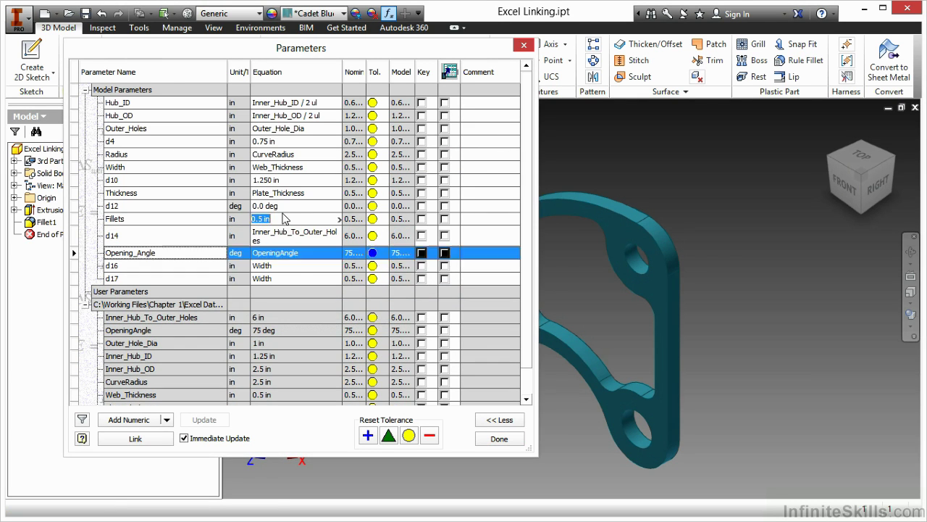
{"action": "left_click", "coordinate": [339, 219]}
{"action": "left_click", "coordinate": [371, 268]}
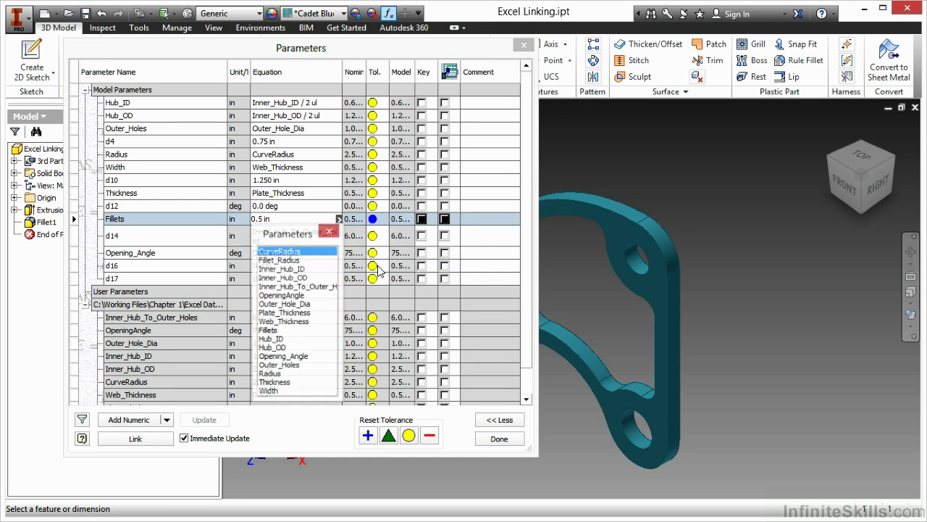
{"action": "double_click", "coordinate": [279, 260]}
{"action": "left_click", "coordinate": [283, 252]}
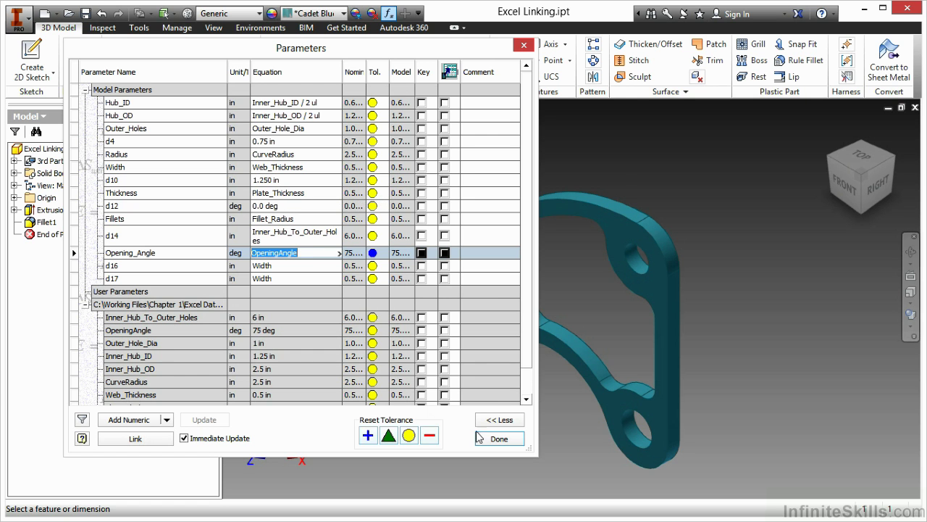
{"action": "left_click", "coordinate": [515, 439]}
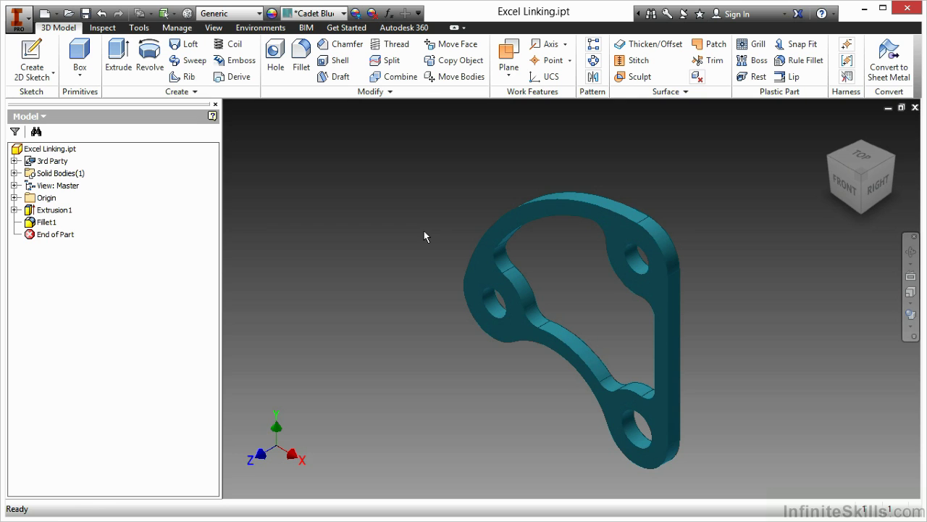
- Edit Excel Datasheet.xlsx from its 3rd Party entry in the Model browser
{"action": "left_click", "coordinate": [13, 161]}
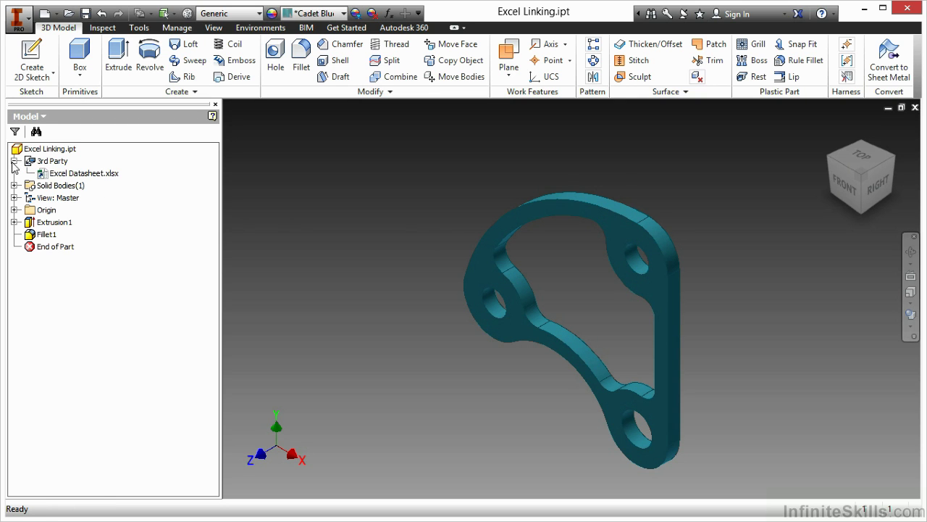
{"action": "right_click", "coordinate": [88, 175]}
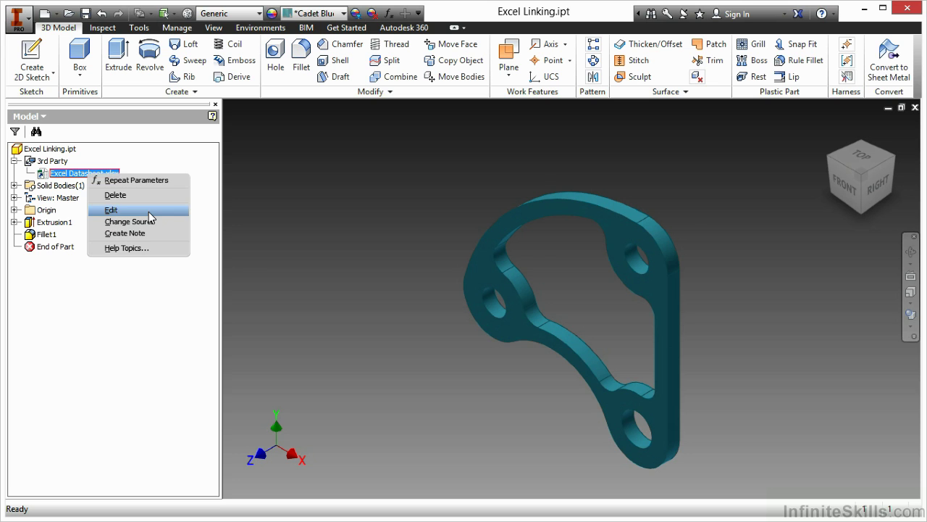
{"action": "left_click", "coordinate": [149, 210]}
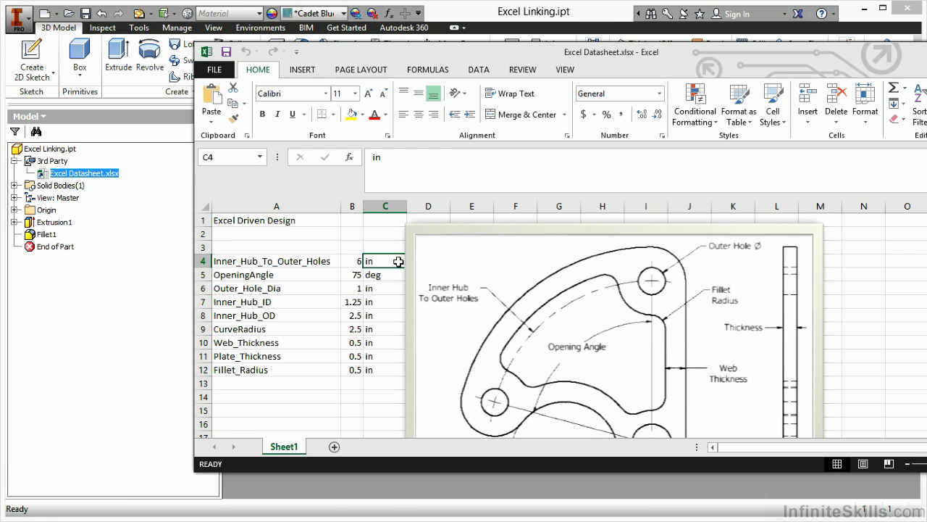
- Enter 5, 120, 0.75, 1.5 and 2.75 in cells B4 through B8
{"action": "left_click", "coordinate": [352, 262]}
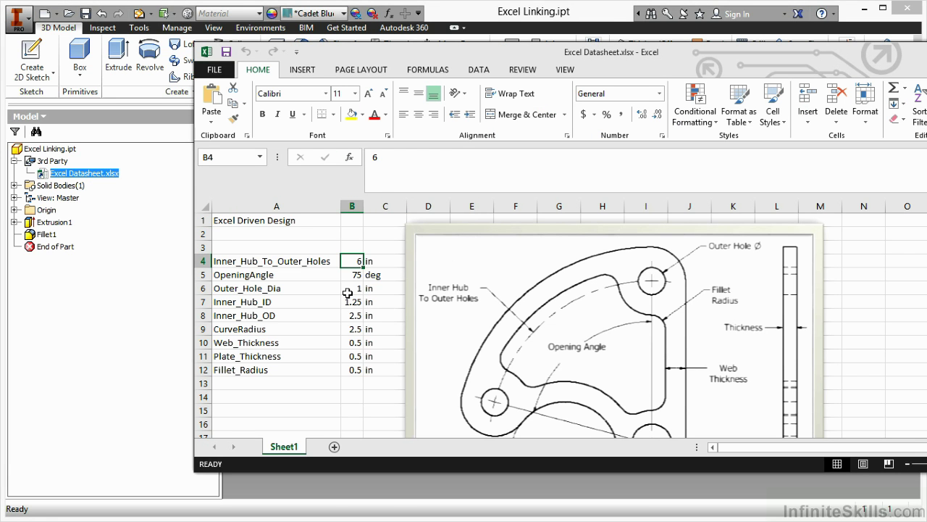
{"action": "type", "text": "5"}
{"action": "key", "text": "Return"}
{"action": "type", "text": "120"}
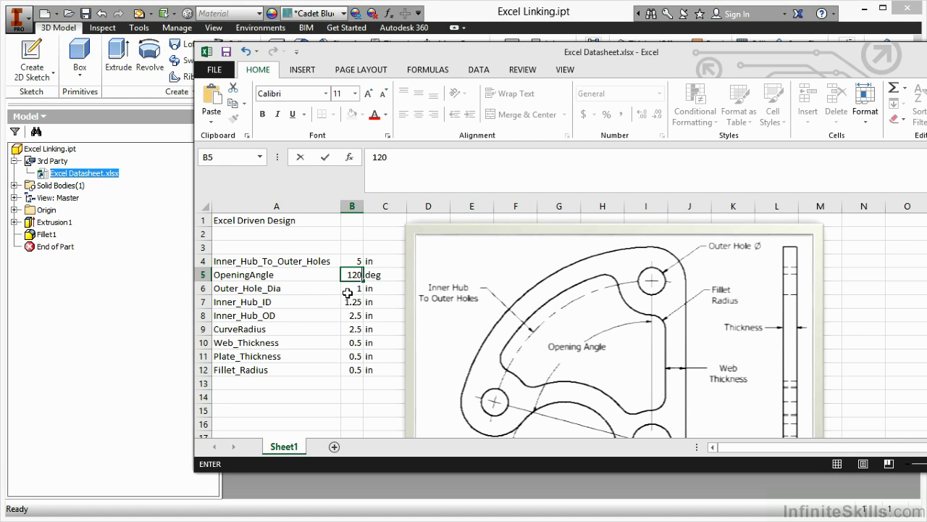
{"action": "key", "text": "Return"}
{"action": "type", "text": ".75"}
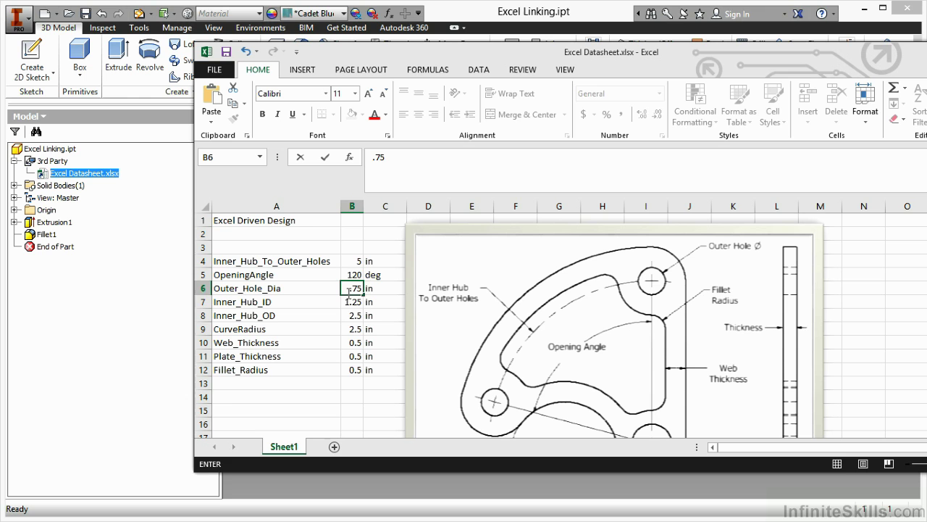
{"action": "key", "text": "Return"}
{"action": "type", "text": "1."}
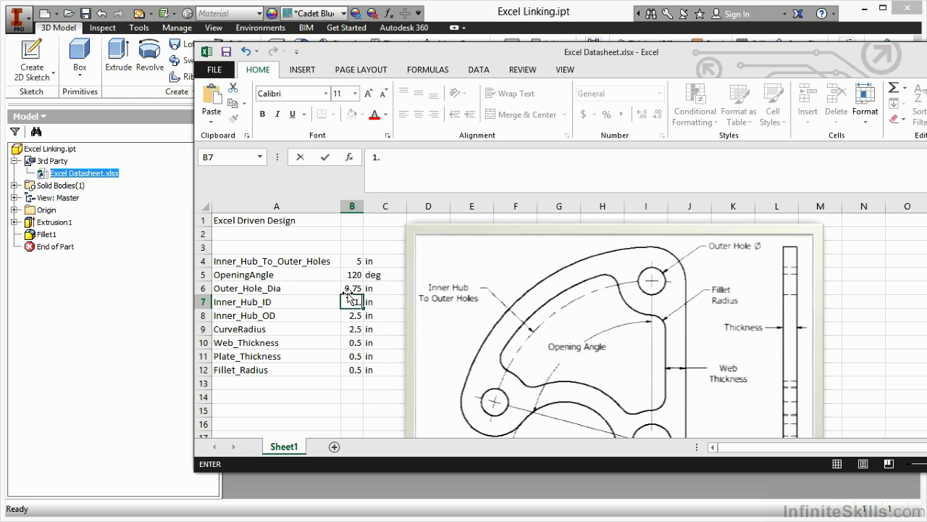
{"action": "type", "text": "5"}
{"action": "key", "text": "Return"}
{"action": "type", "text": "2.75"}
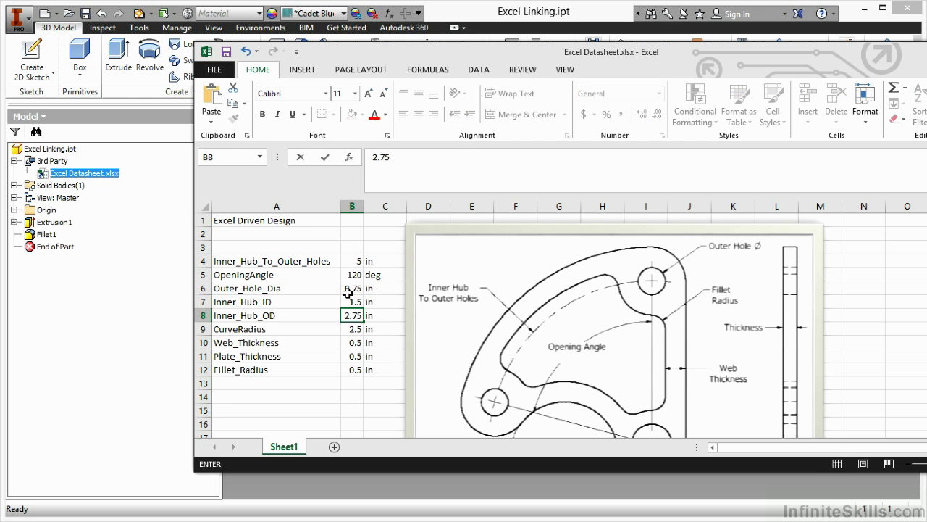
{"action": "key", "text": "Return"}
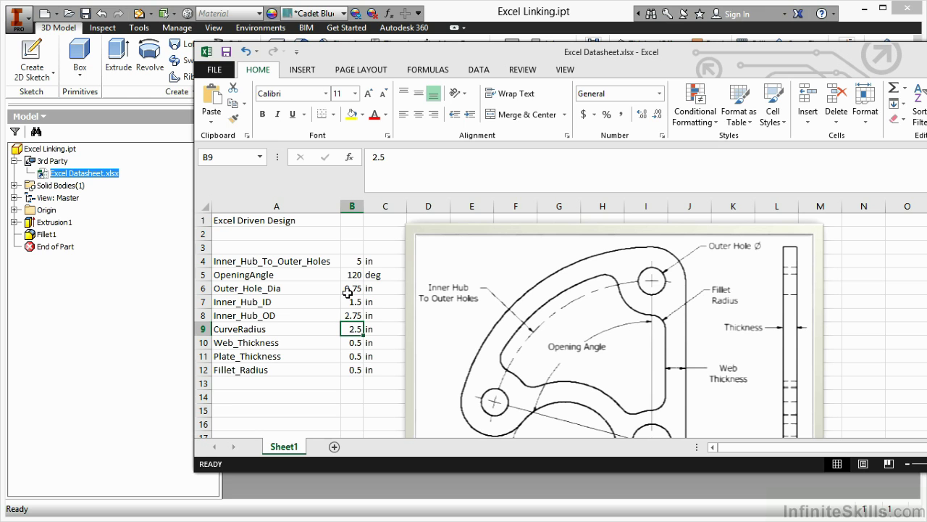
- Set curve radius 3, web thickness, plate thickness and fillet radius 0.625, then save
{"action": "type", "text": "3"}
{"action": "key", "text": "Return"}
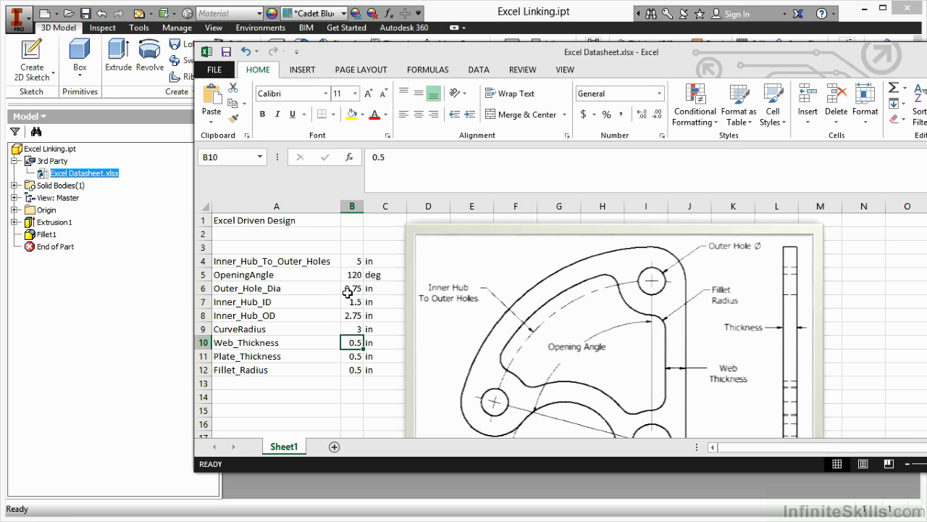
{"action": "type", "text": ".625"}
{"action": "key", "text": "Return"}
{"action": "type", "text": ".625"}
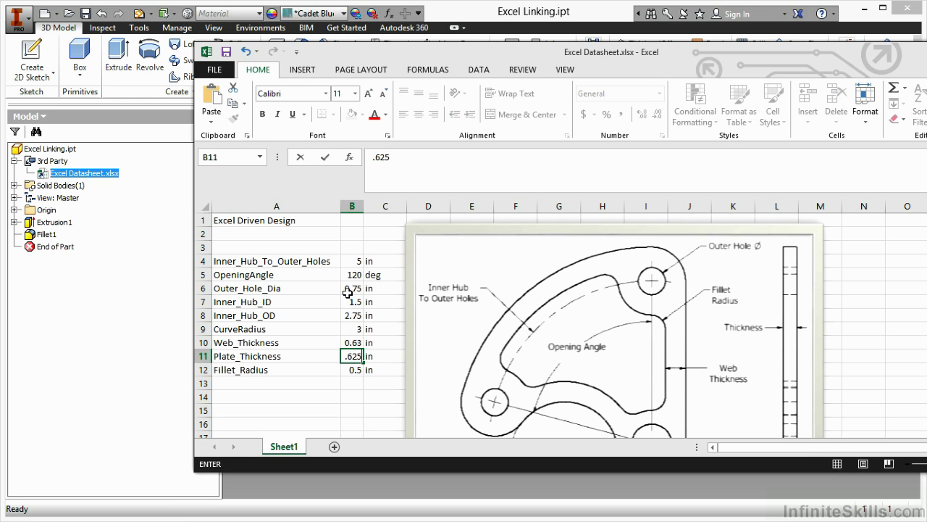
{"action": "key", "text": "Return"}
{"action": "type", "text": ".625"}
{"action": "key", "text": "Return"}
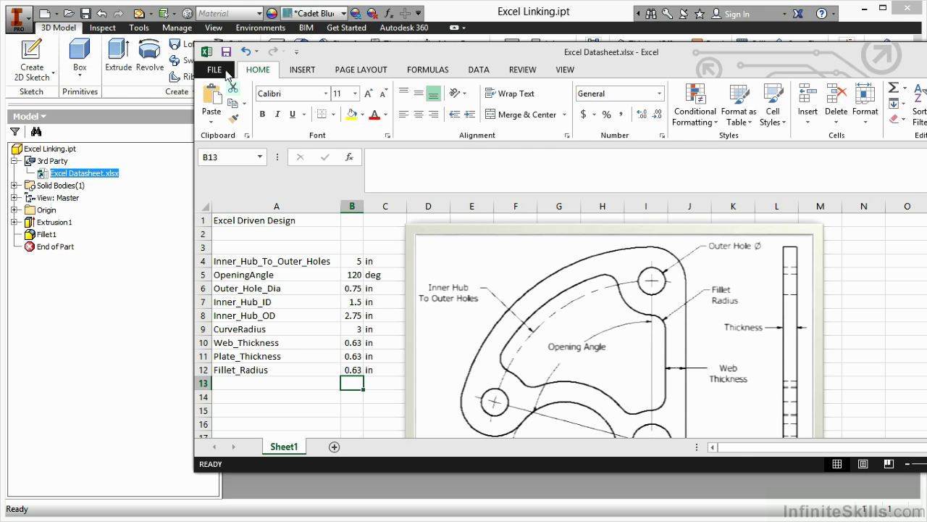
{"action": "left_click", "coordinate": [227, 54]}
- Close Excel, update the bracket from the new values, and reopen the Parameters dialog
{"action": "left_click", "coordinate": [145, 250]}
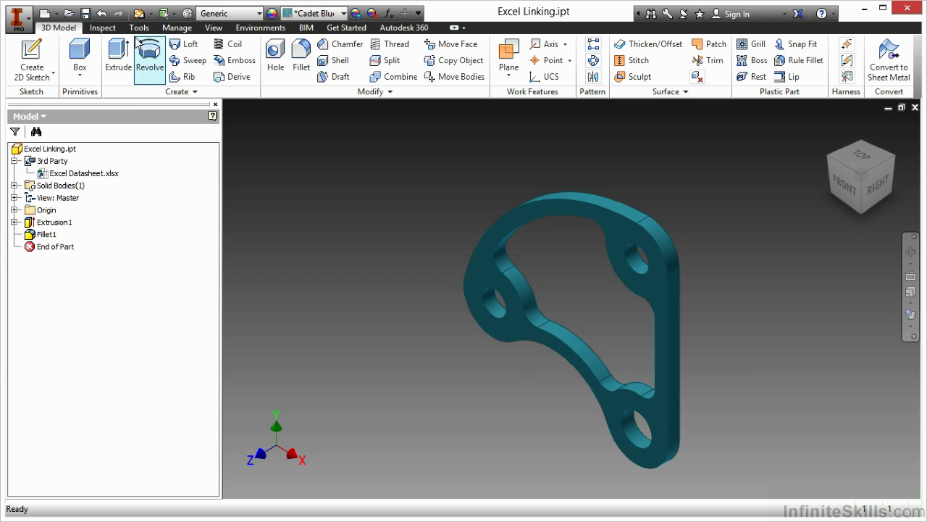
{"action": "left_click", "coordinate": [140, 13]}
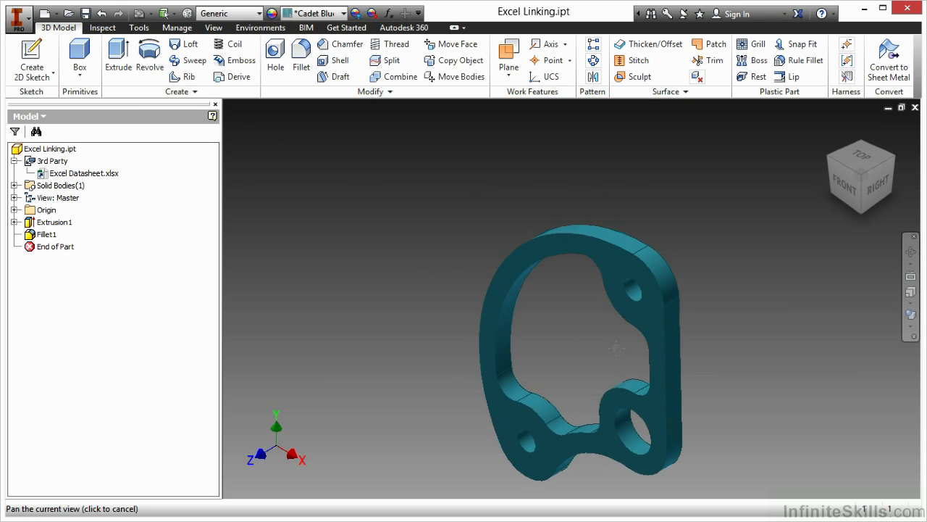
{"action": "middle_click_drag", "start_coordinate": [435, 274], "coordinate": [391, 208]}
{"action": "left_click", "coordinate": [389, 15]}
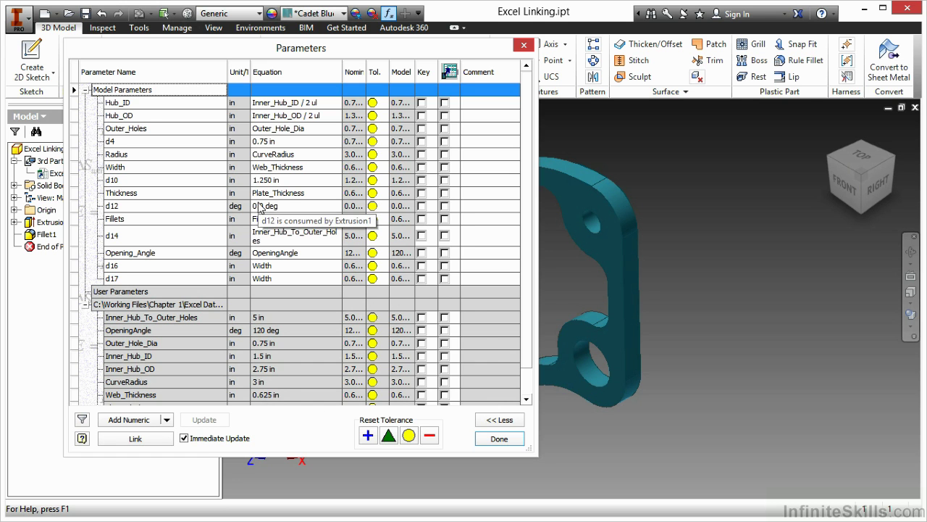
- Close the Parameters dialog, leaving the rebuilt bracket with Opening_Angle 120 deg and d14 5 in
{"action": "left_click", "coordinate": [510, 443]}
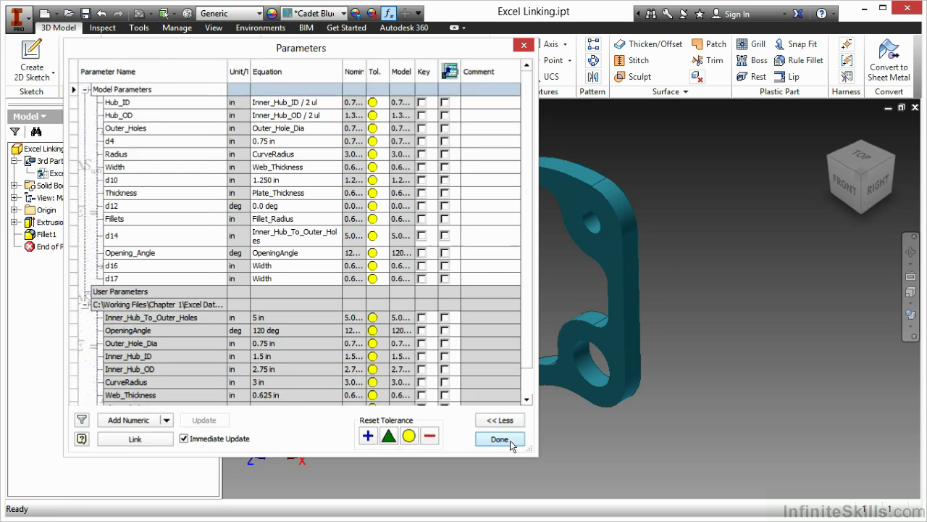